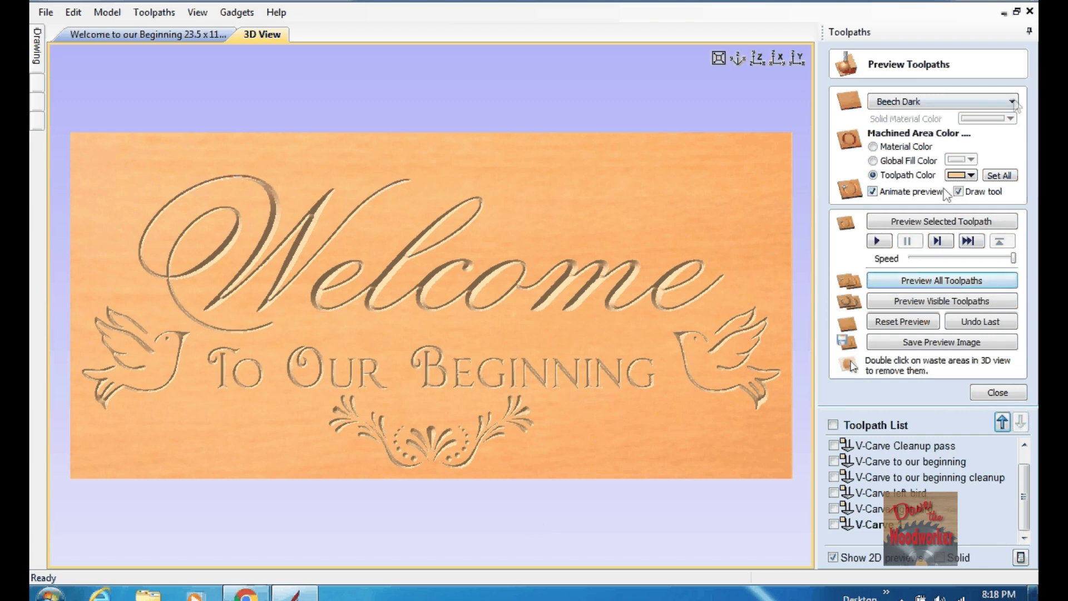
Preview the carved sign in Canadian Maple and other woods, finishing on Oak Light
left_click(1012, 101)
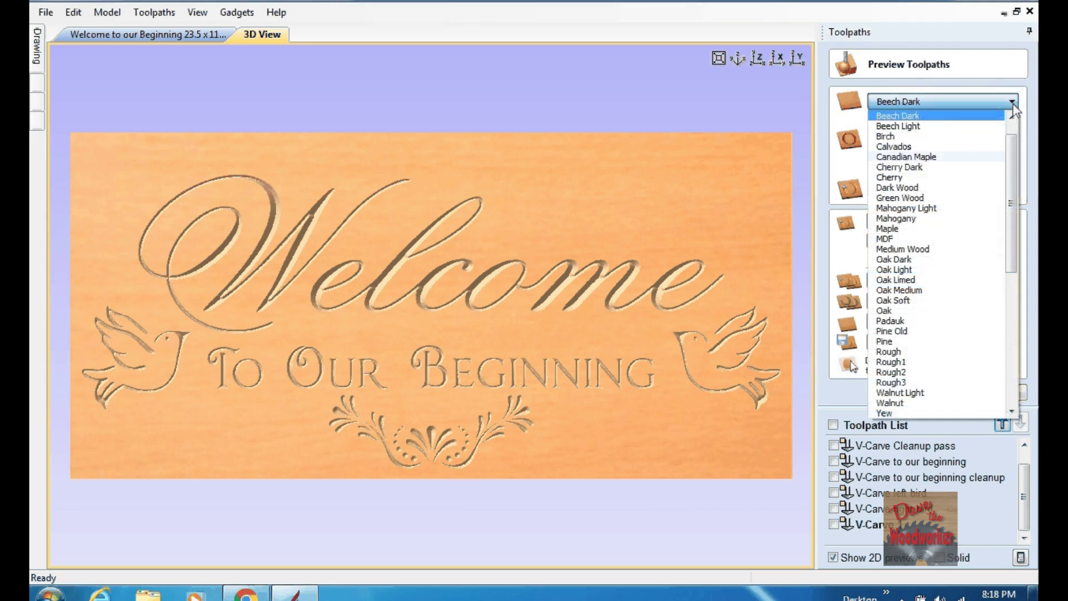
left_click(918, 158)
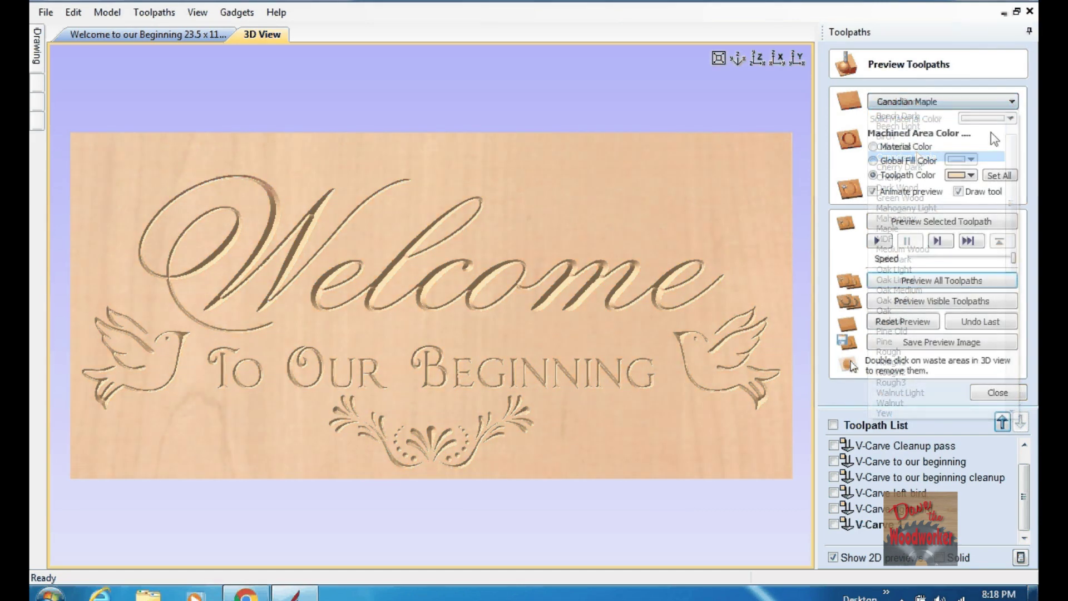
left_click(1012, 102)
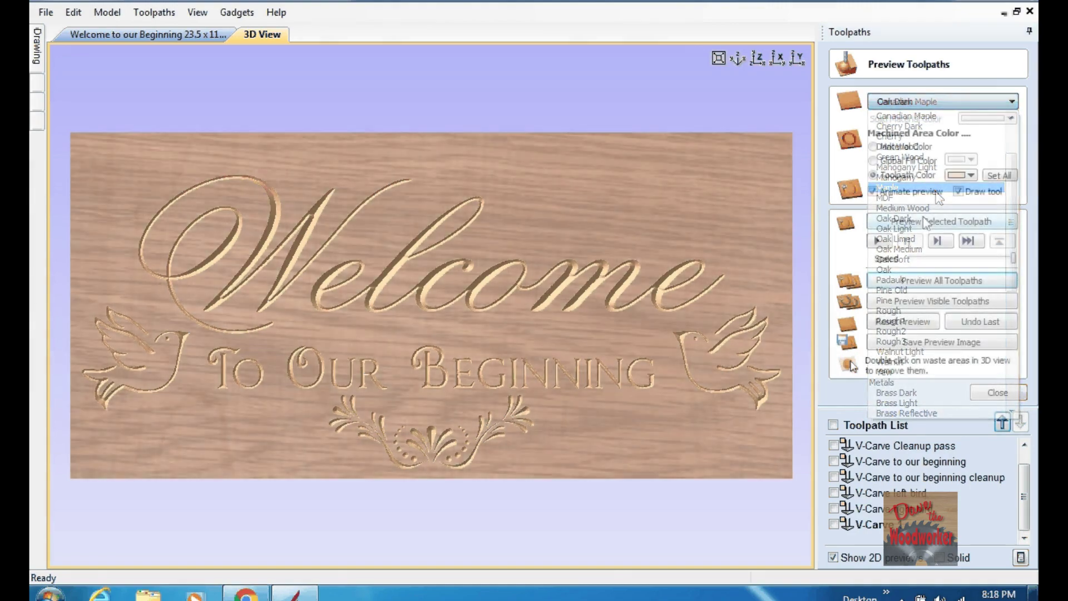
left_click(910, 218)
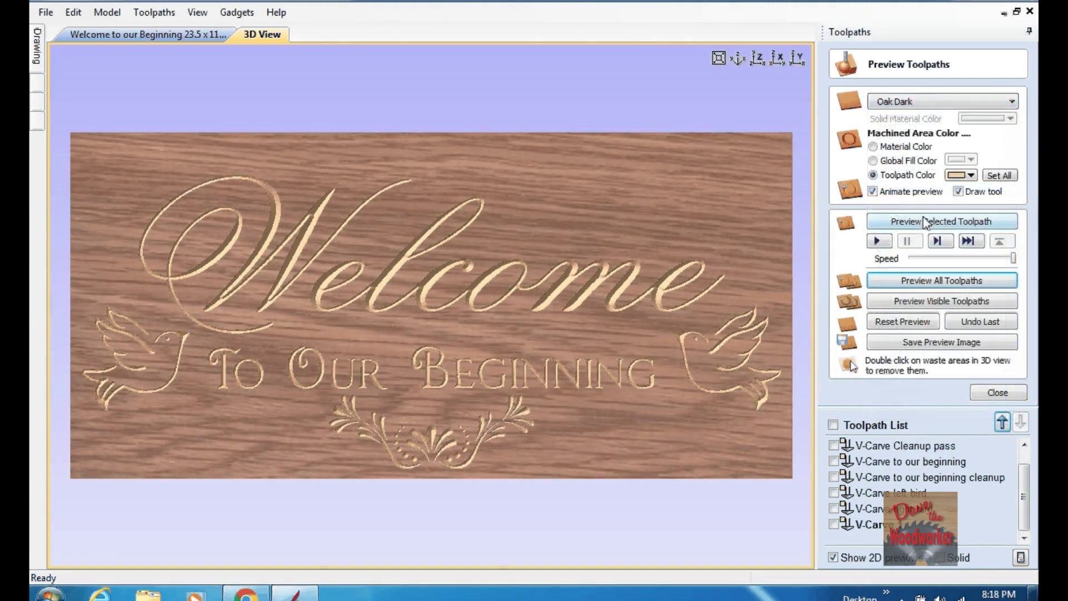
left_click(993, 102)
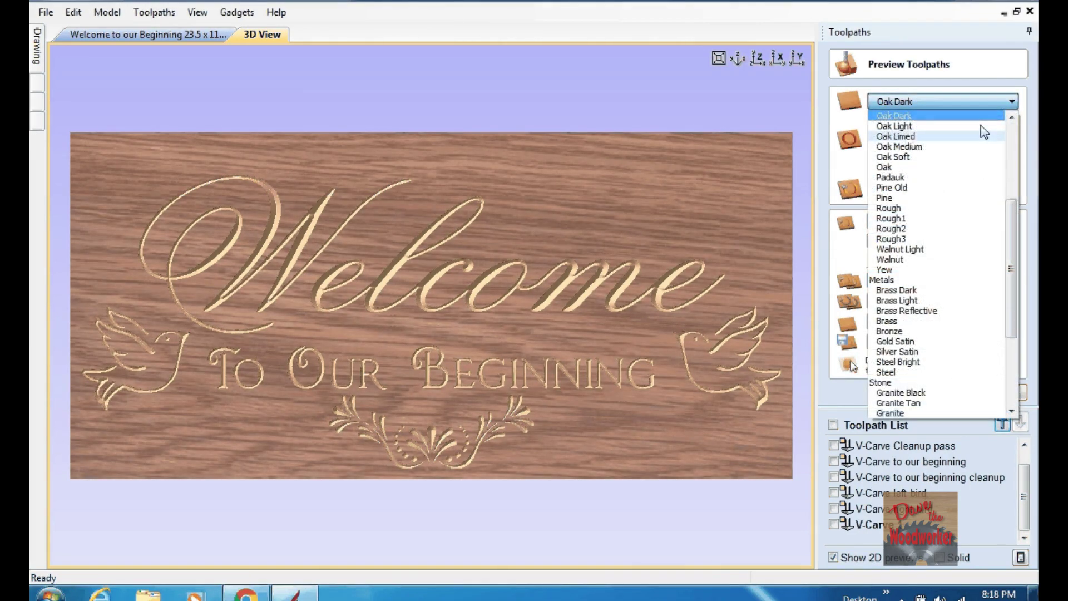
left_click(909, 126)
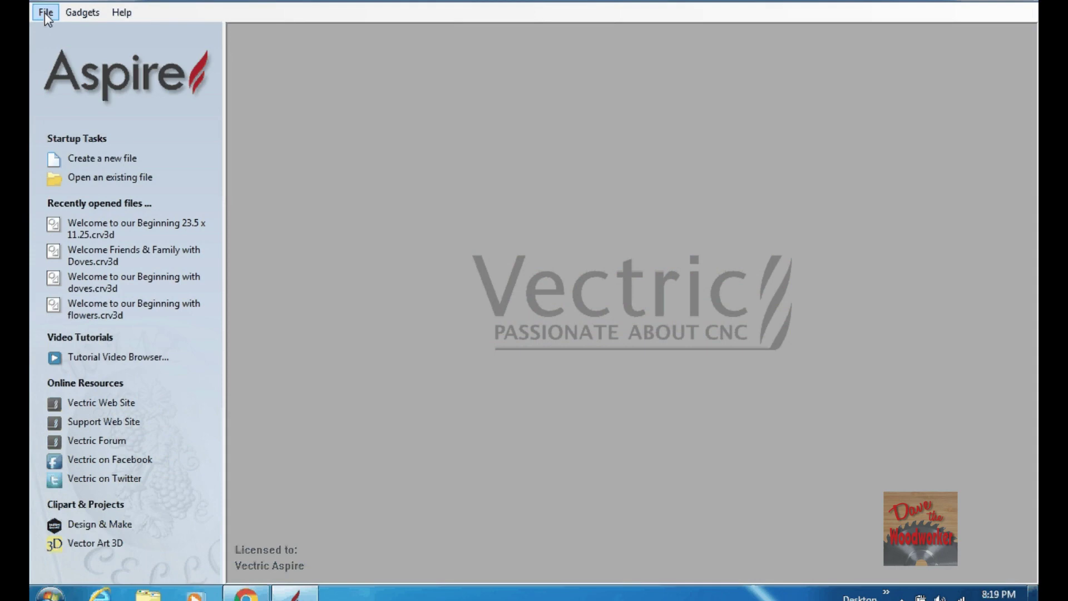
Open Aspire's application data folder and browse into BitmapTextures > 1_Wood
left_click(45, 13)
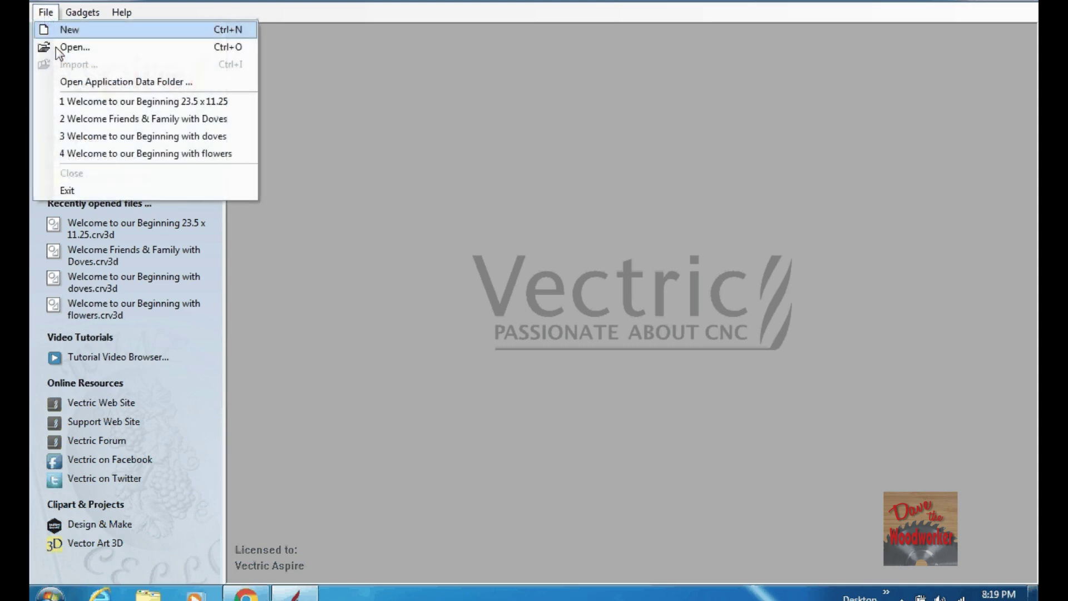
left_click(92, 81)
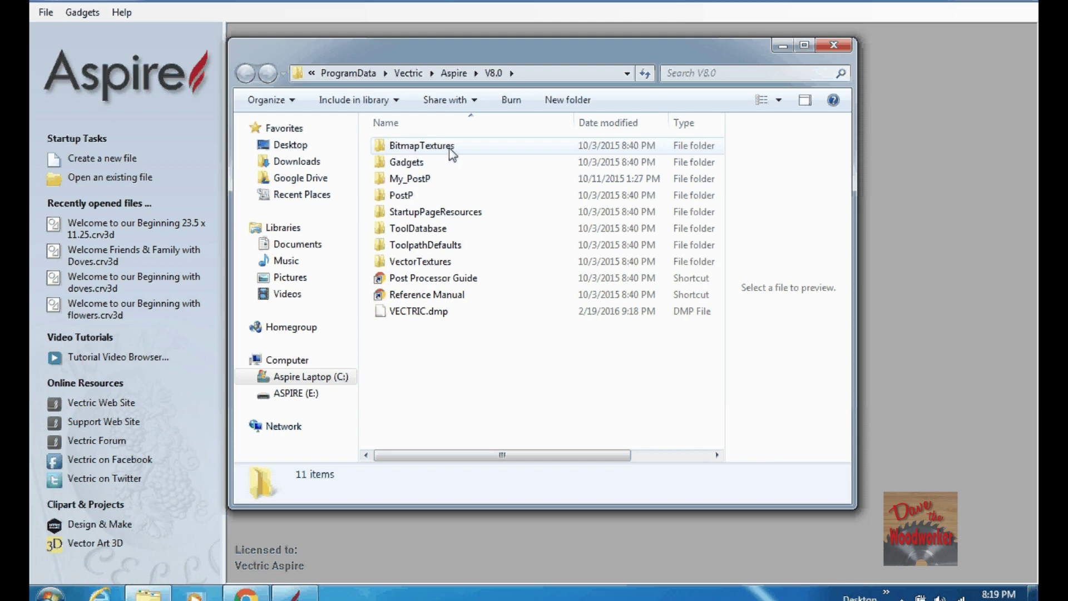
double_click(422, 146)
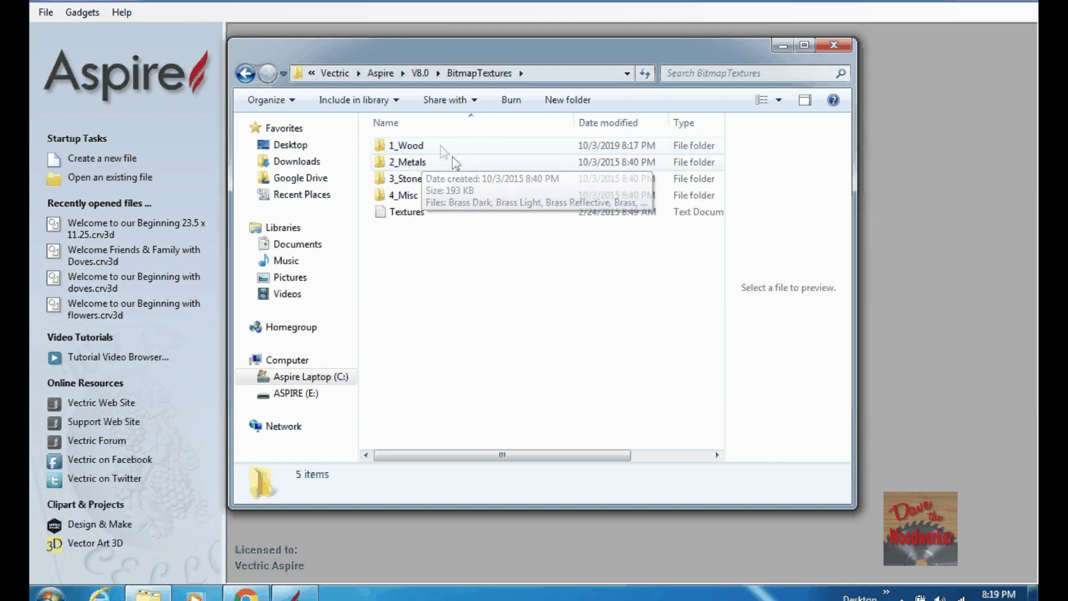
double_click(440, 149)
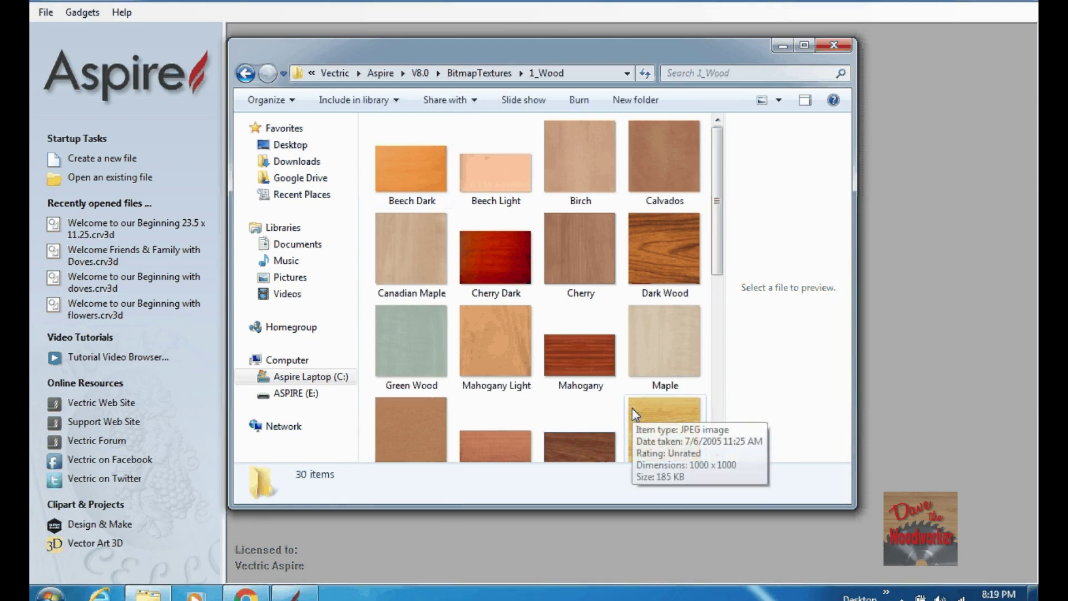
mouse_move(719, 250)
left_mouse_down()
mouse_move(715, 299)
mouse_move(715, 240)
left_mouse_up()
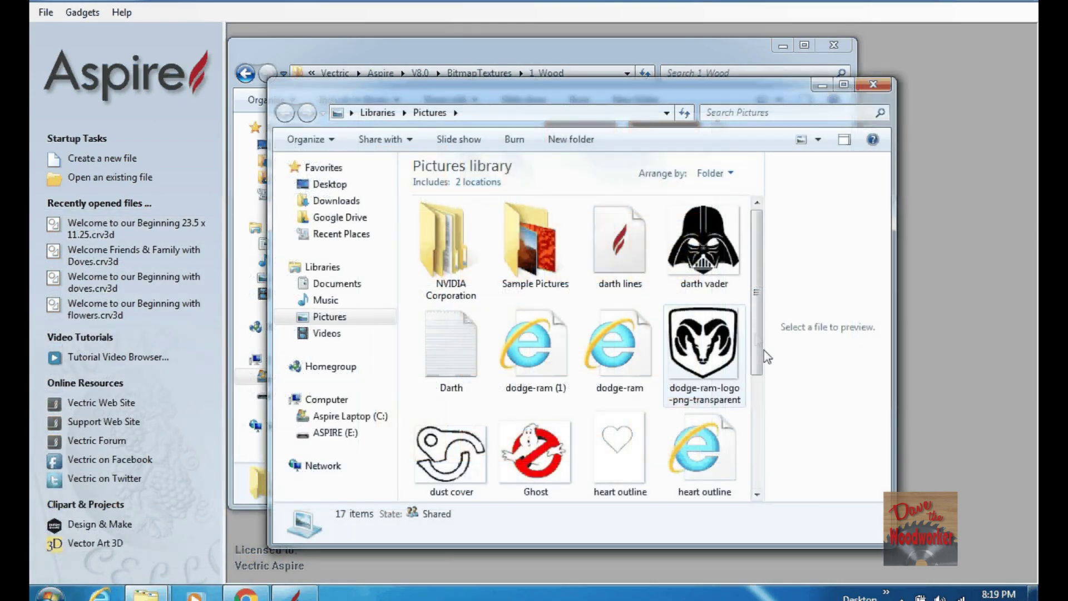
left_click_drag(755, 333, 755, 412)
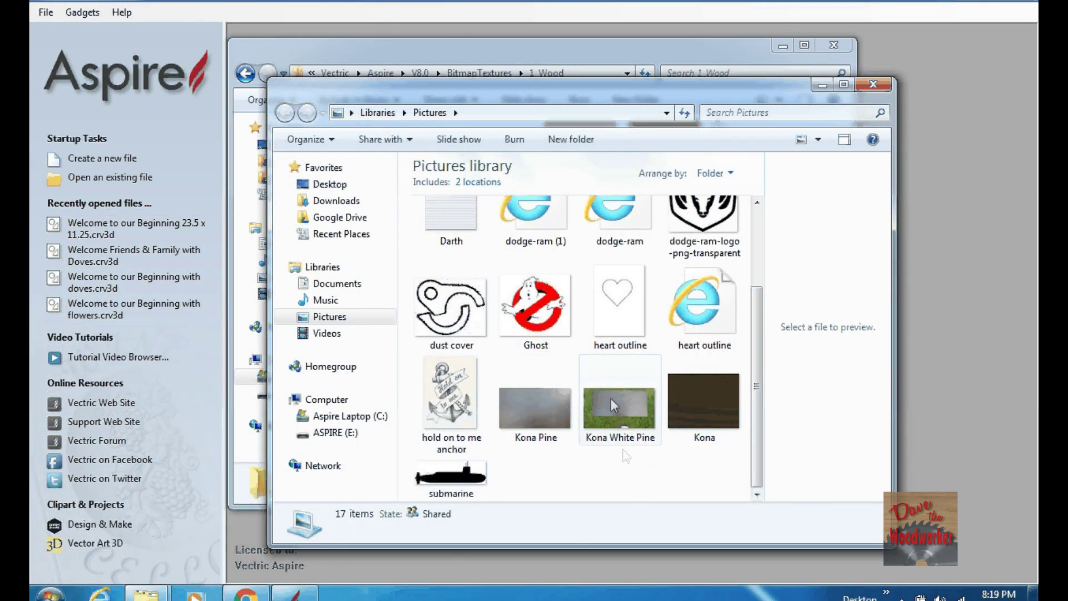
Select the Kona wood image and open it in Photo Viewer
left_click(698, 404)
double_click(697, 397)
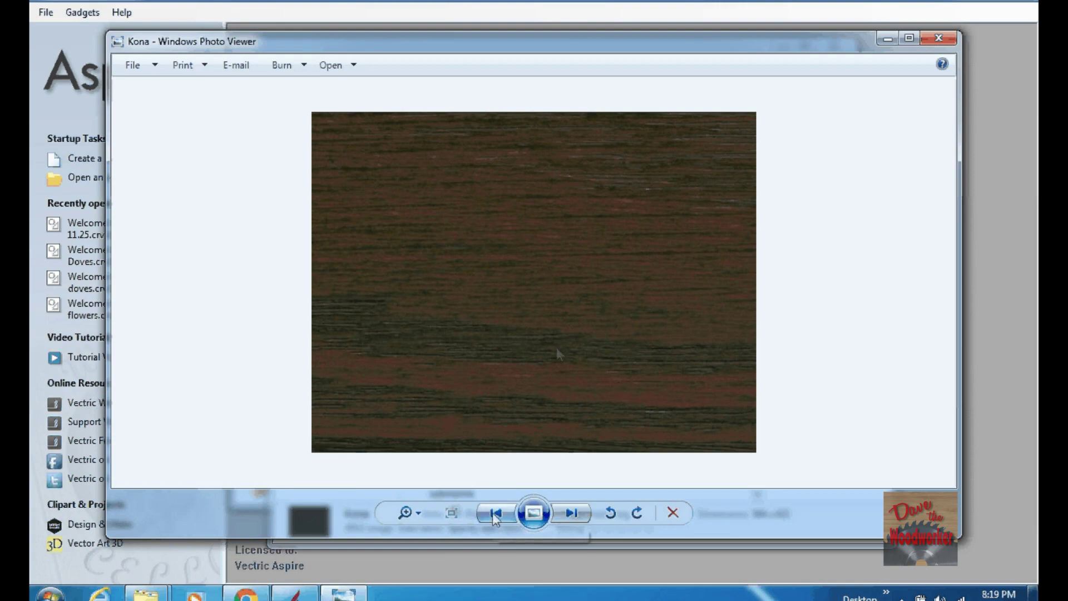
Flip between the Kona and Kona White Pine photos, ending on Kona Pine
key("Right")
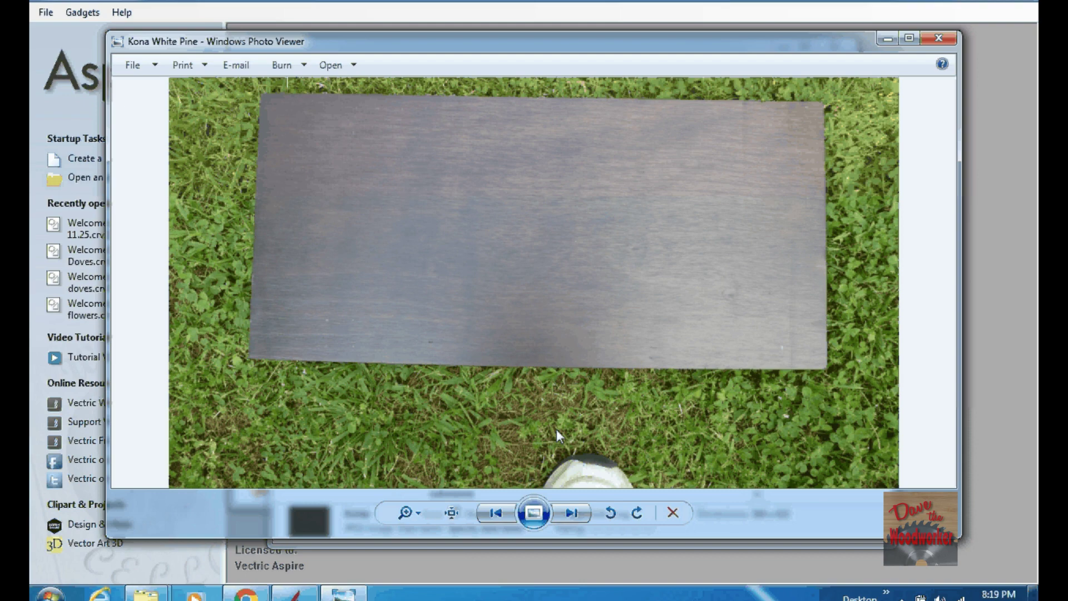
left_click(571, 512)
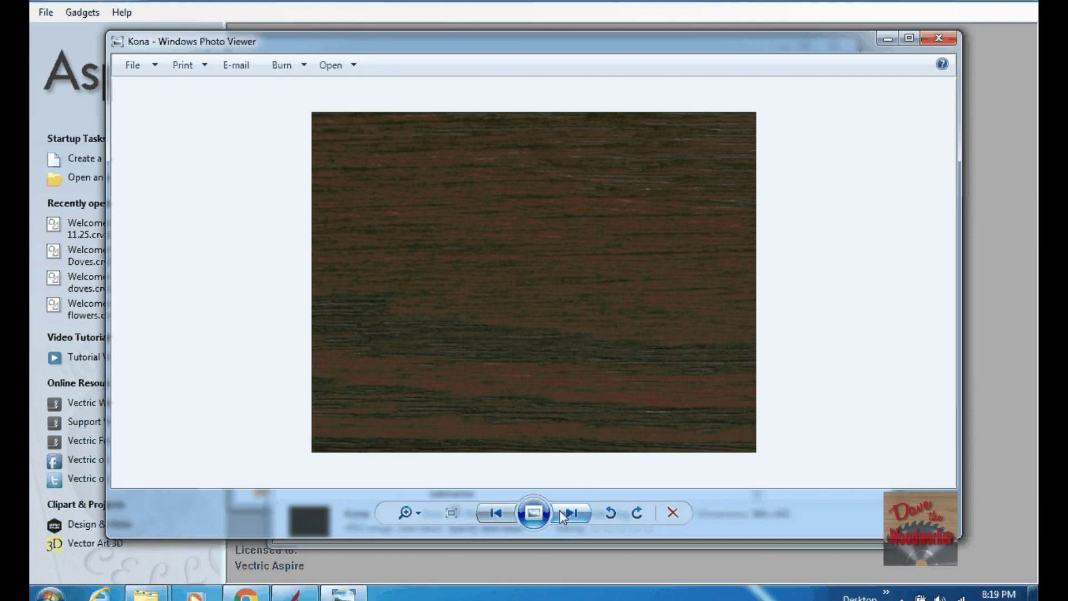
left_click(497, 513)
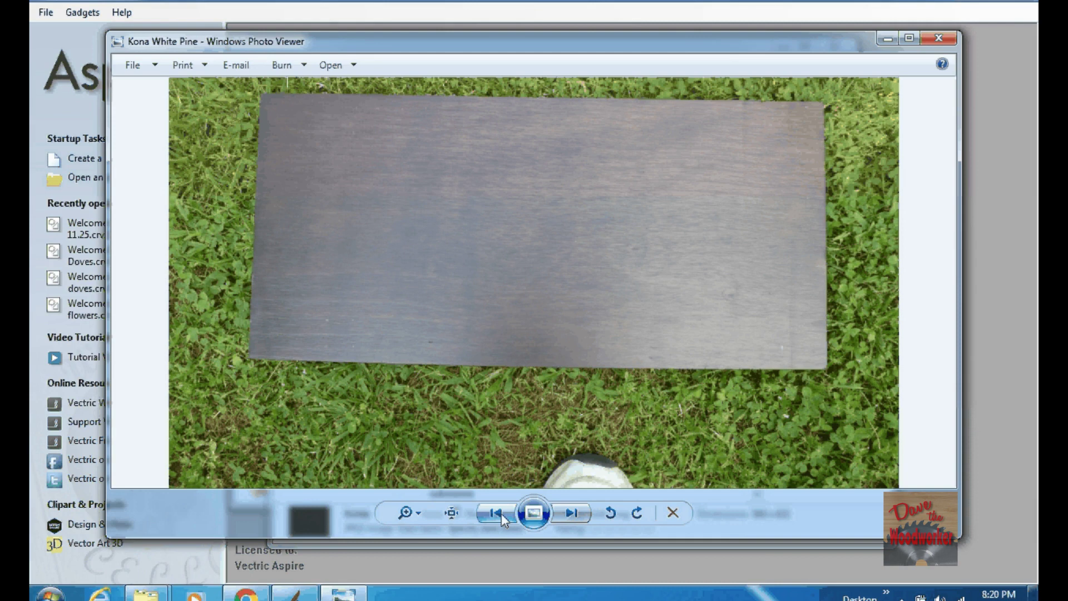
left_click(501, 512)
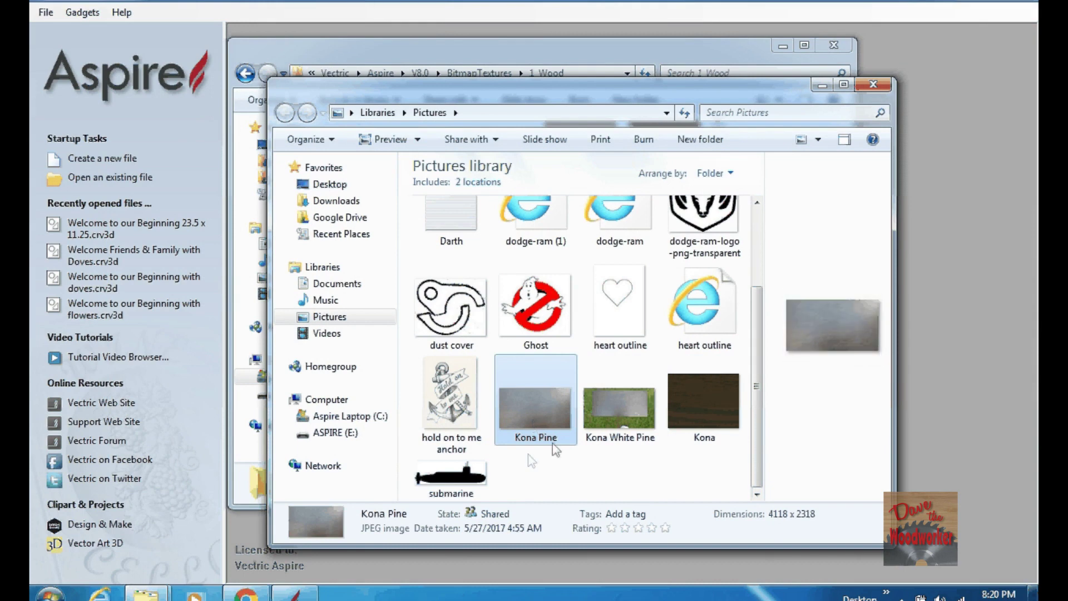
mouse_move(534, 408)
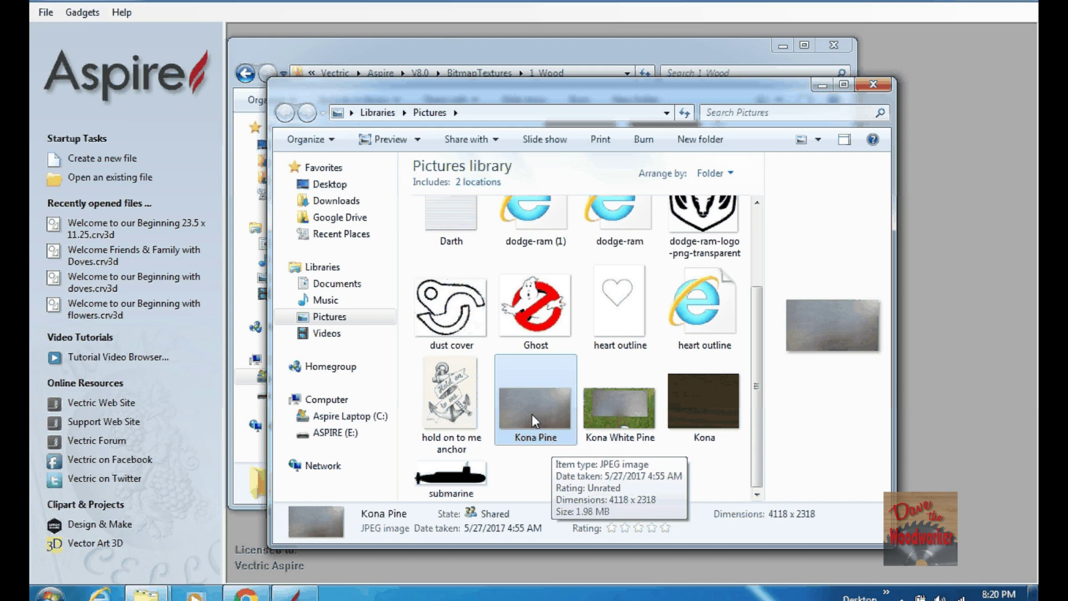
Copy the Kona Pine image from Pictures and paste it into the 1_Wood folder
right_click(531, 414)
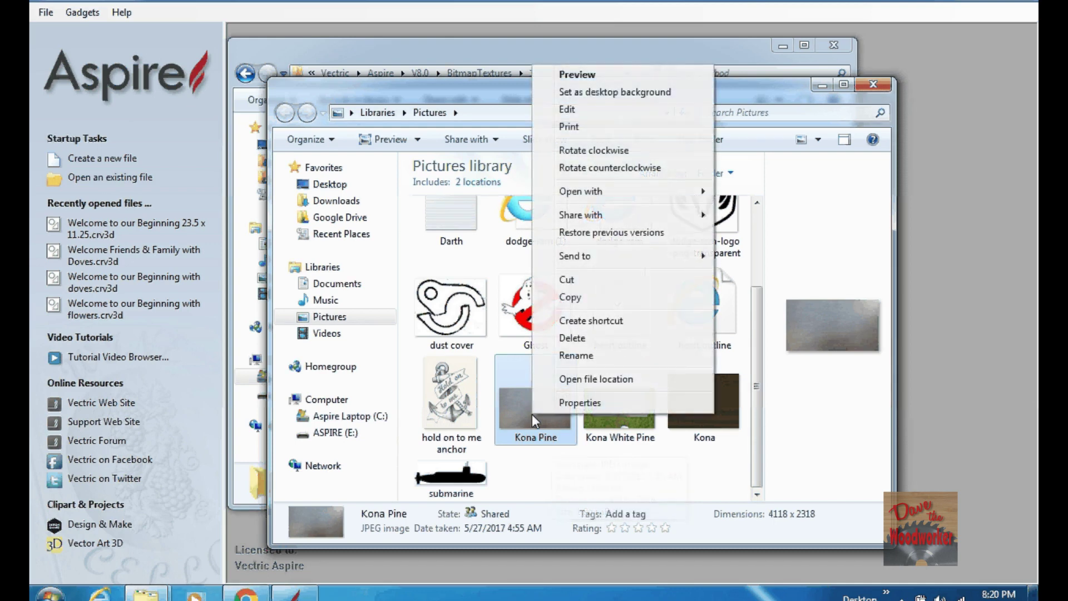
left_click(582, 298)
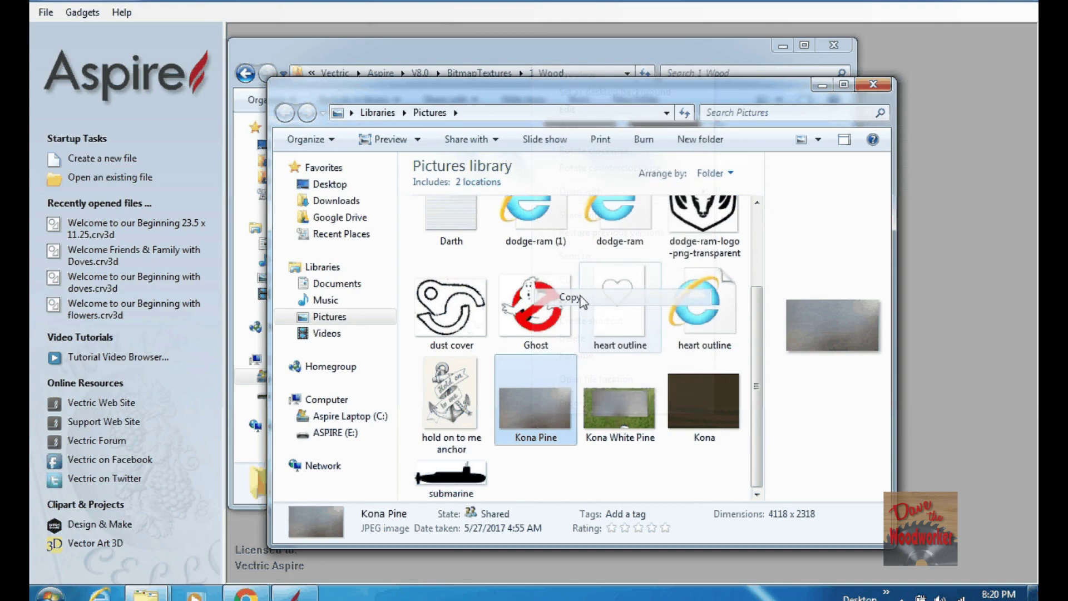
left_click(870, 85)
right_click(536, 298)
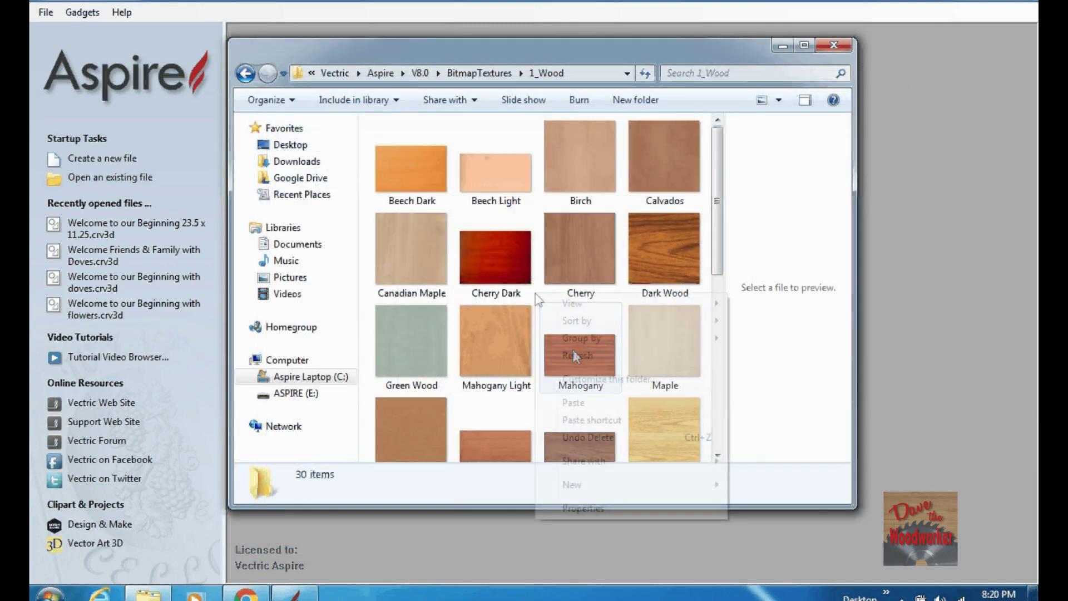
left_click(557, 404)
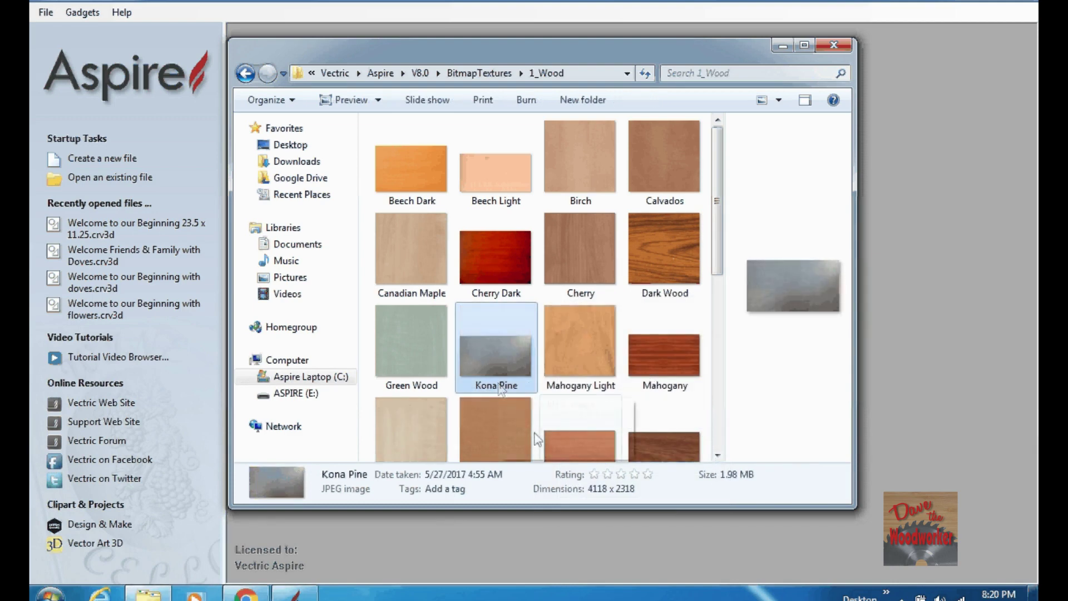
left_click(834, 46)
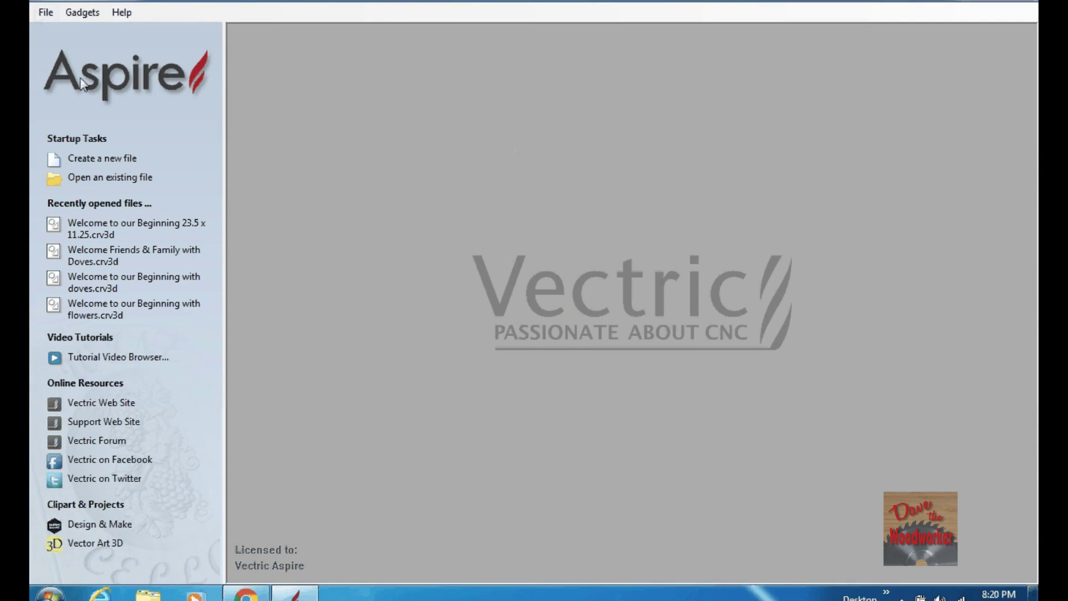
Restart Aspire and reopen the Welcome to our Beginning sign file
left_click(38, 13)
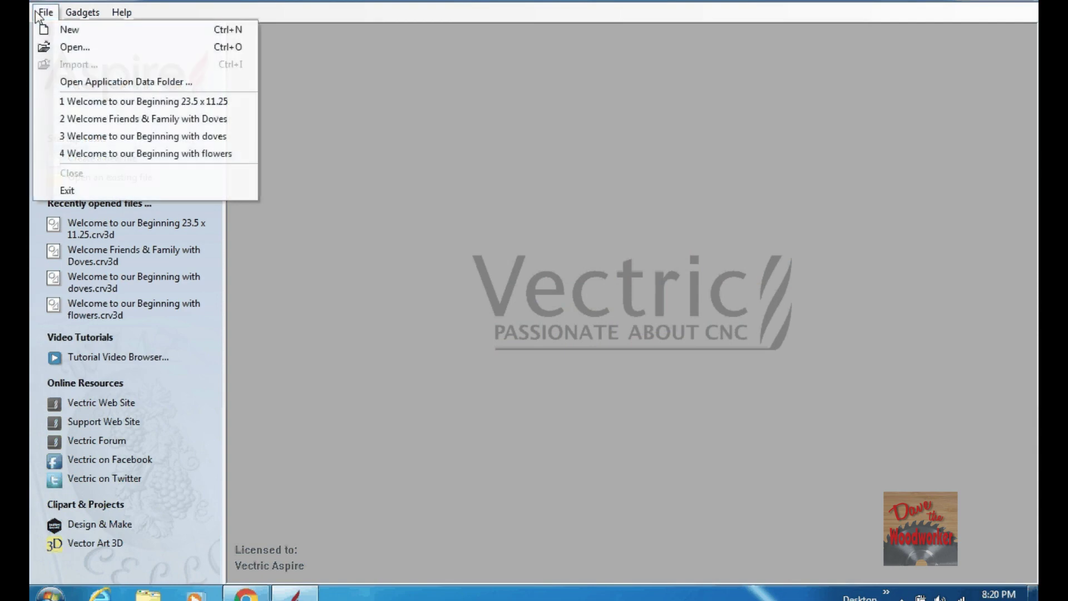
left_click(67, 191)
key("super")
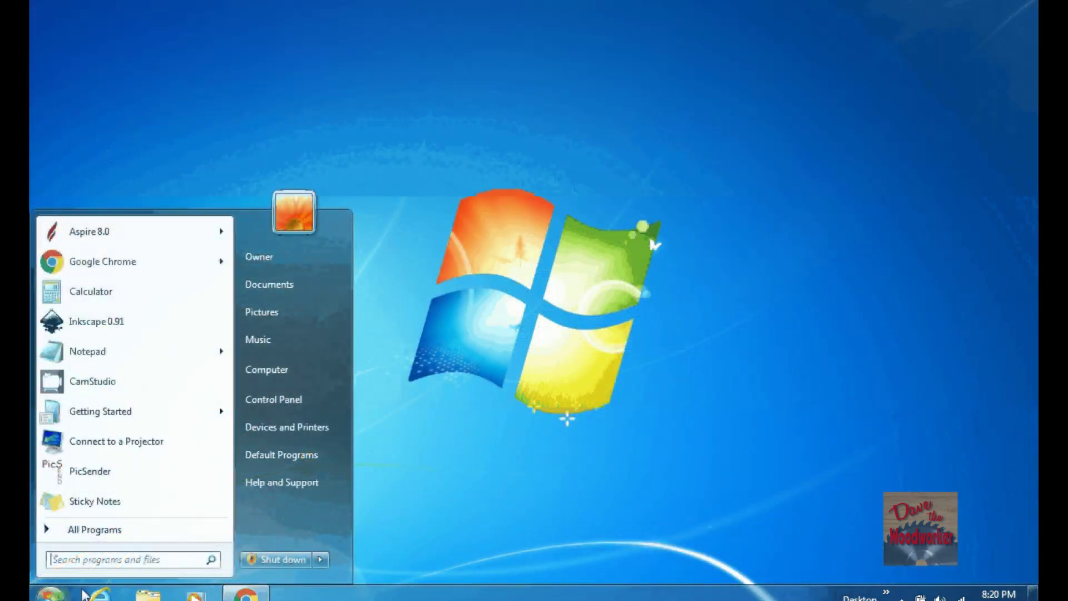
left_click(147, 233)
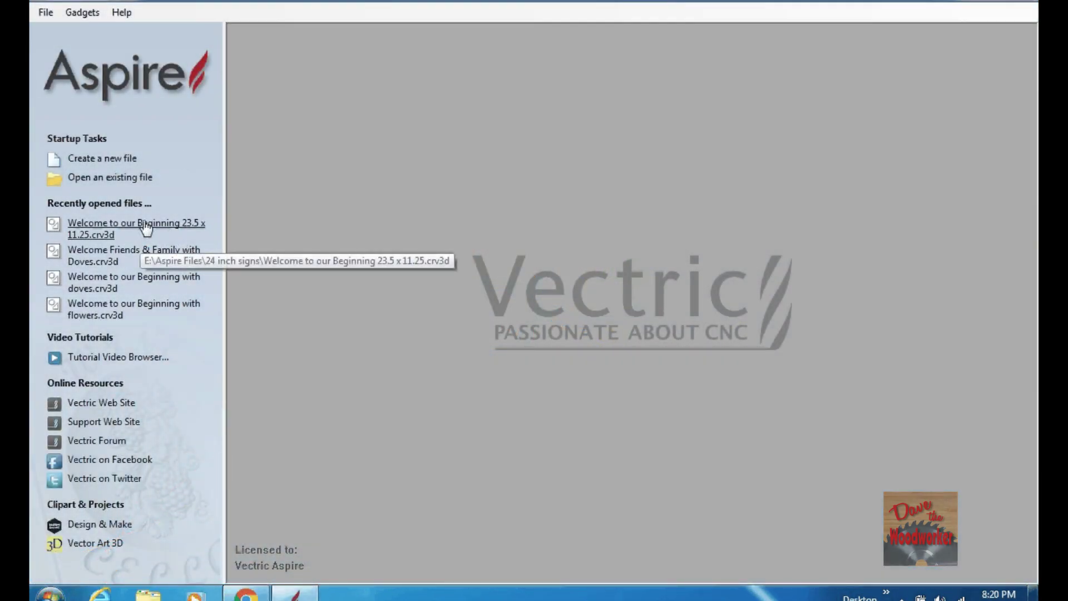
left_click(147, 227)
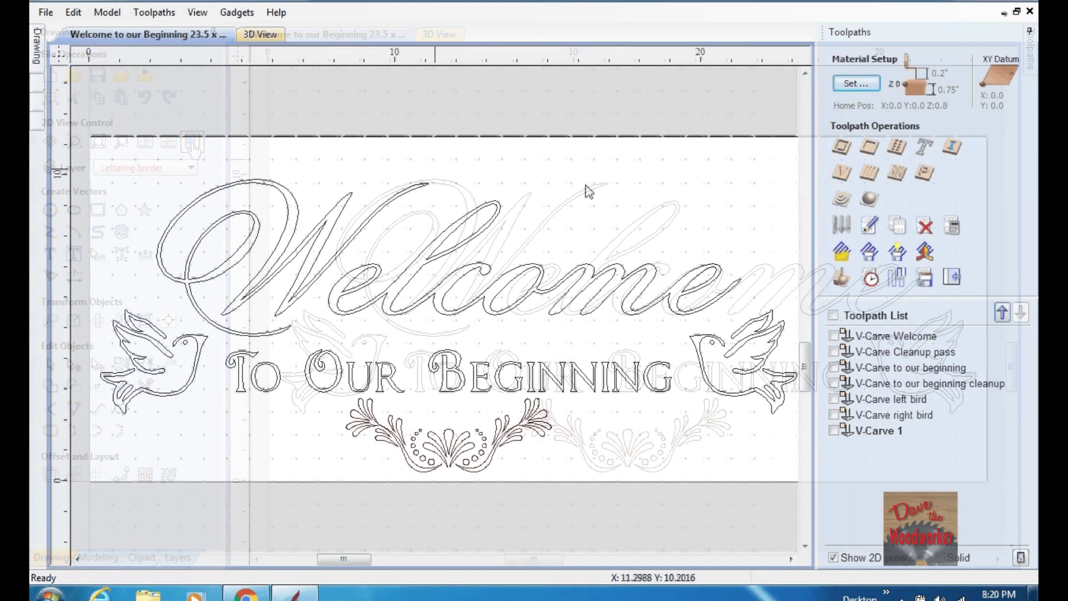
Preview all toolpaths carved in 3D on the material
left_click(840, 296)
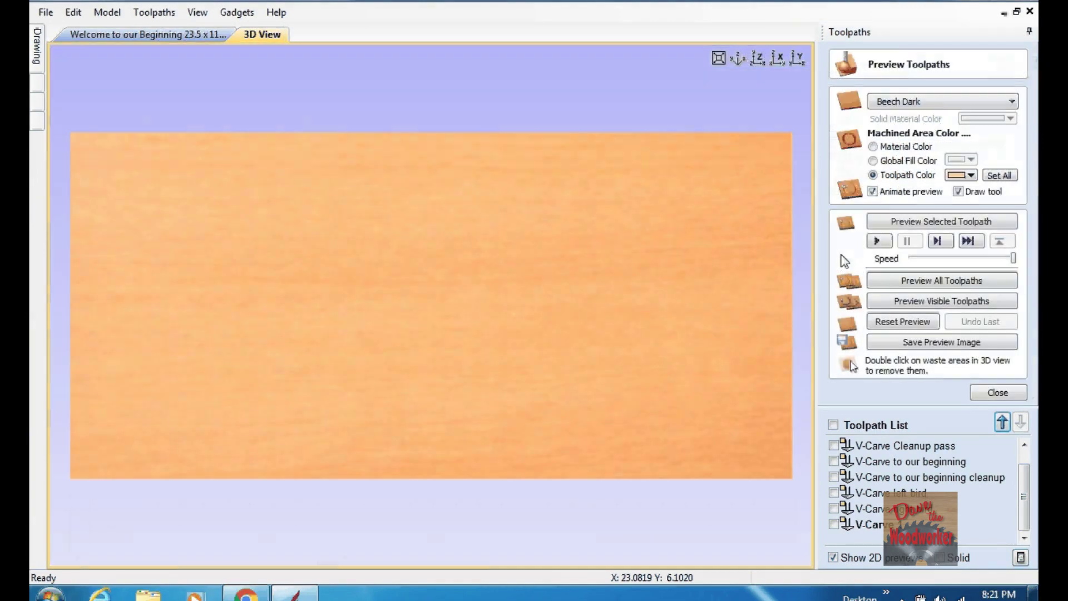
left_click(892, 283)
left_click(892, 284)
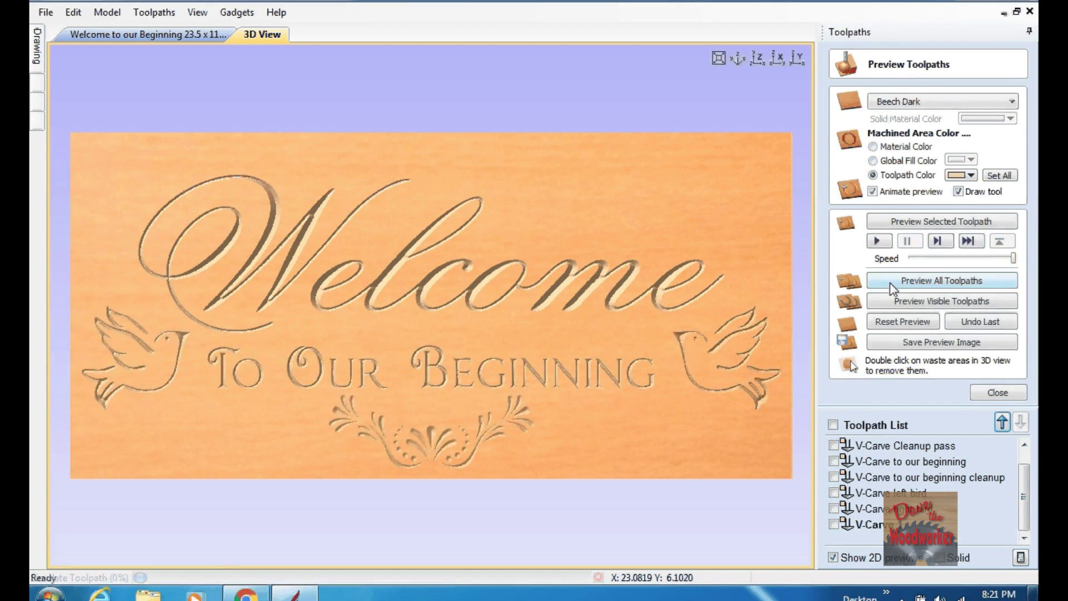
Choose Kona Pine from the preview material list for the carved sign
left_click(1012, 101)
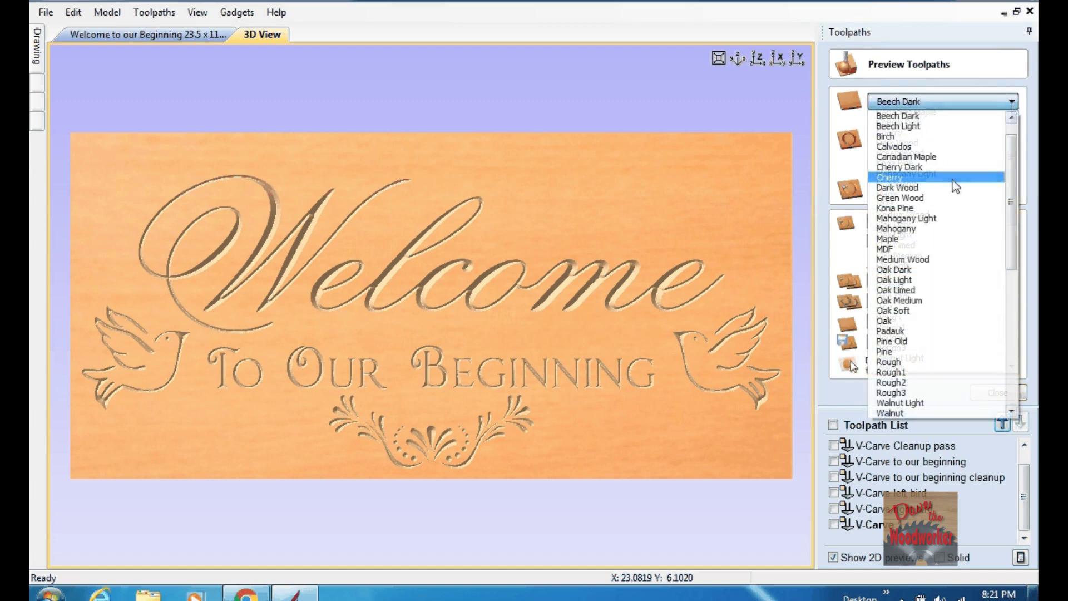
left_click(899, 209)
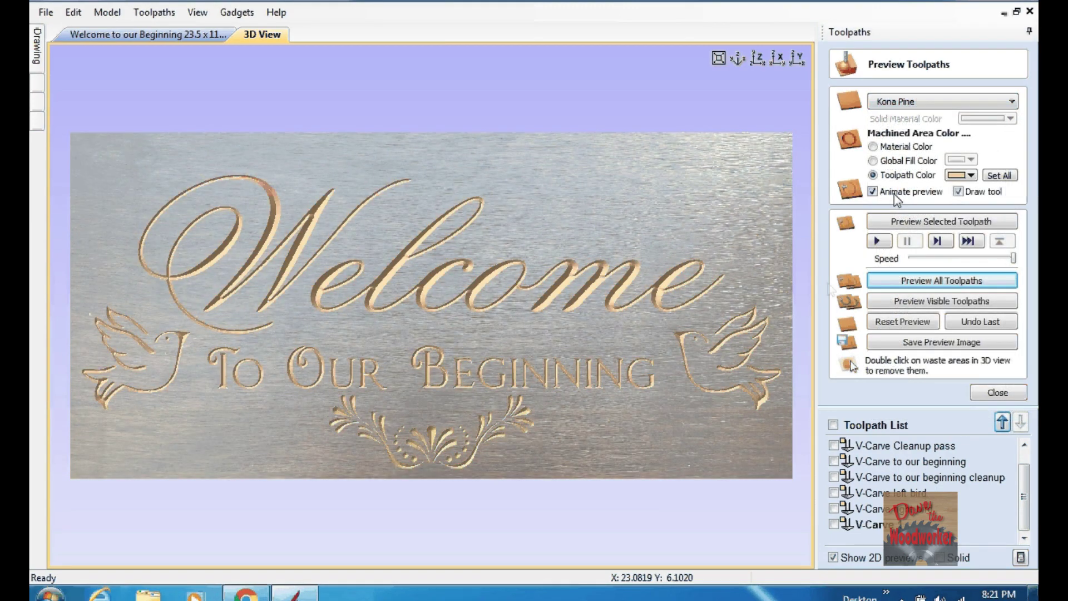